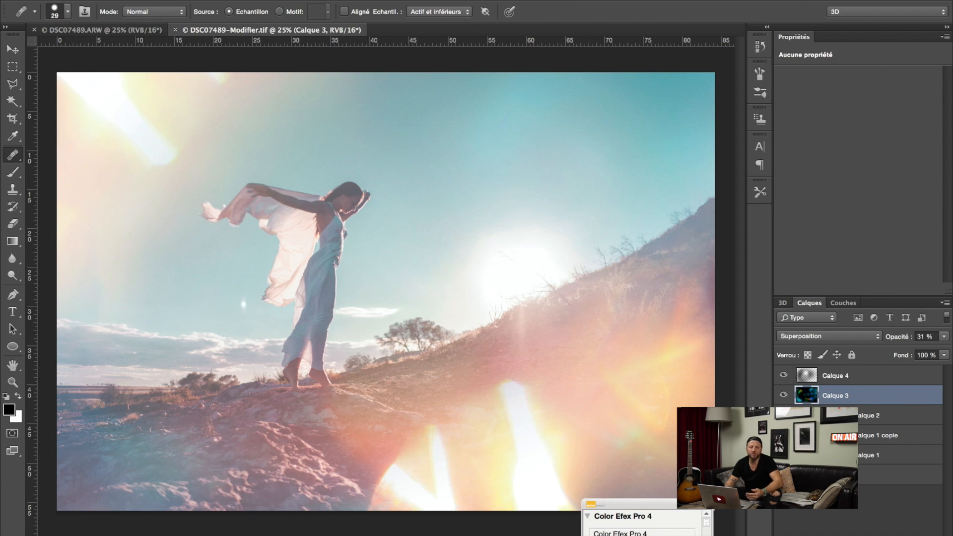
Hide Calque 4 and Calque 3, select Calque 1 and close the Color Efex Pro 4 palette.
drag(783, 376, 783, 395)
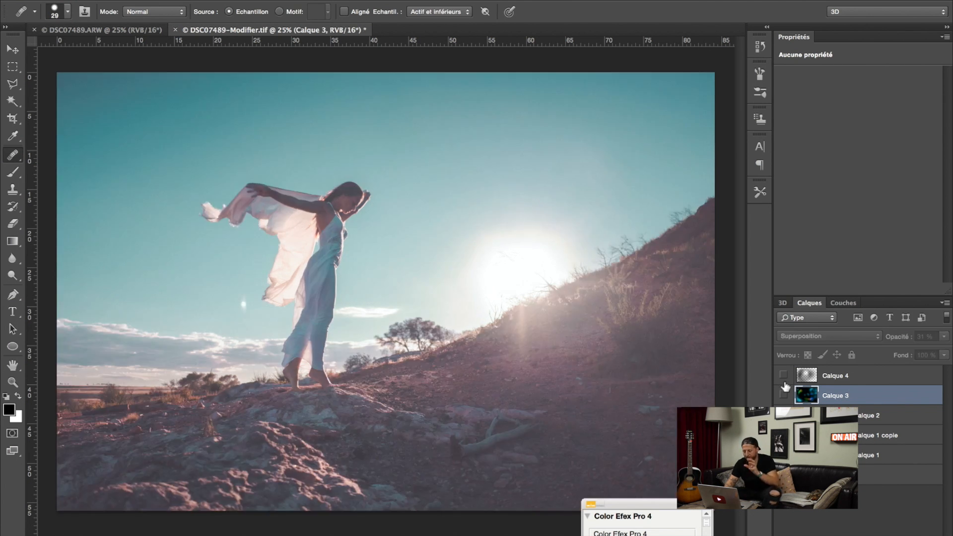
click(866, 477)
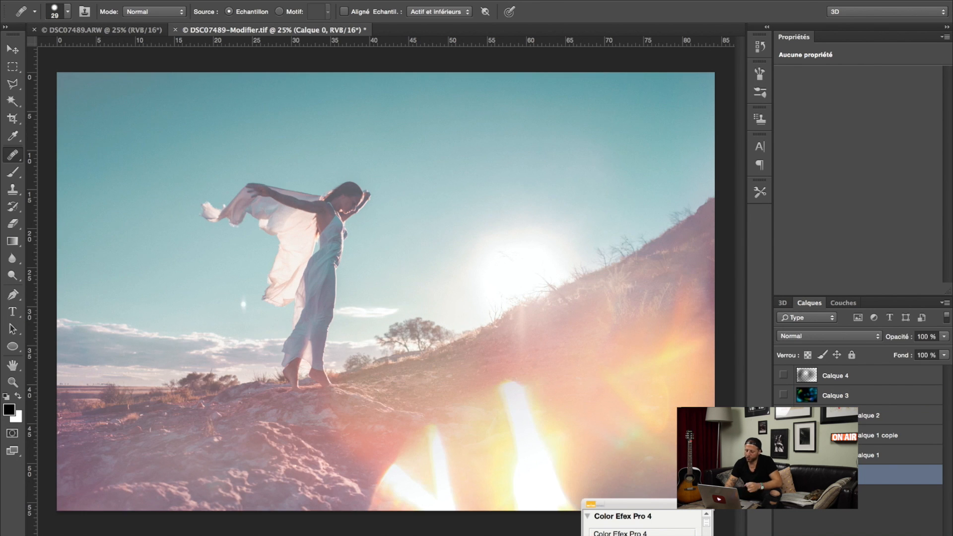
click(866, 454)
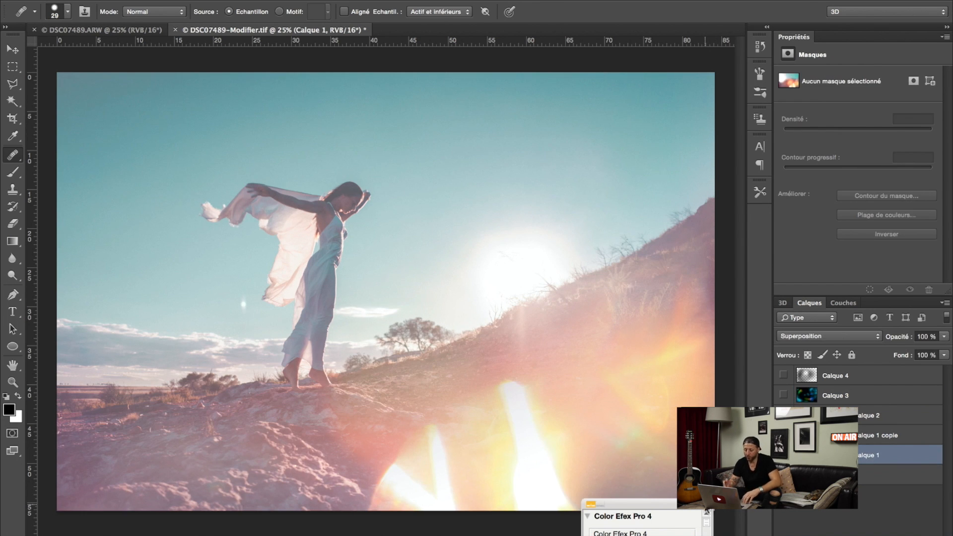
click(705, 504)
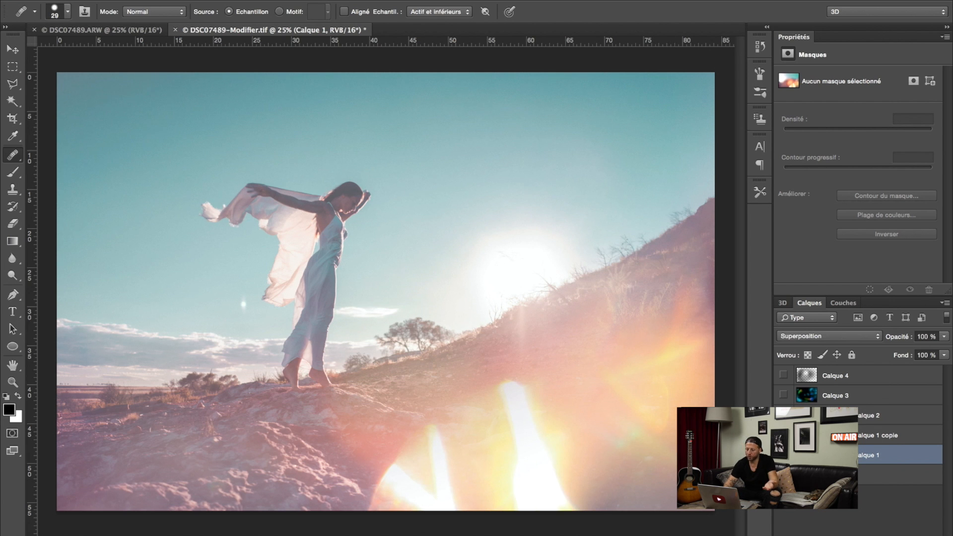
Duplicate Calque 1 and set the copy's blend mode to Superposition.
key(super+j)
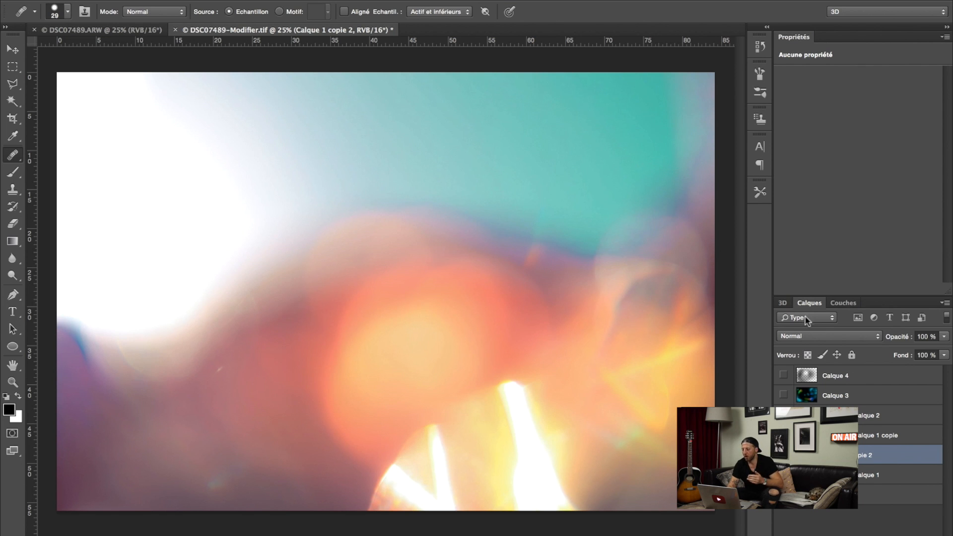
click(822, 338)
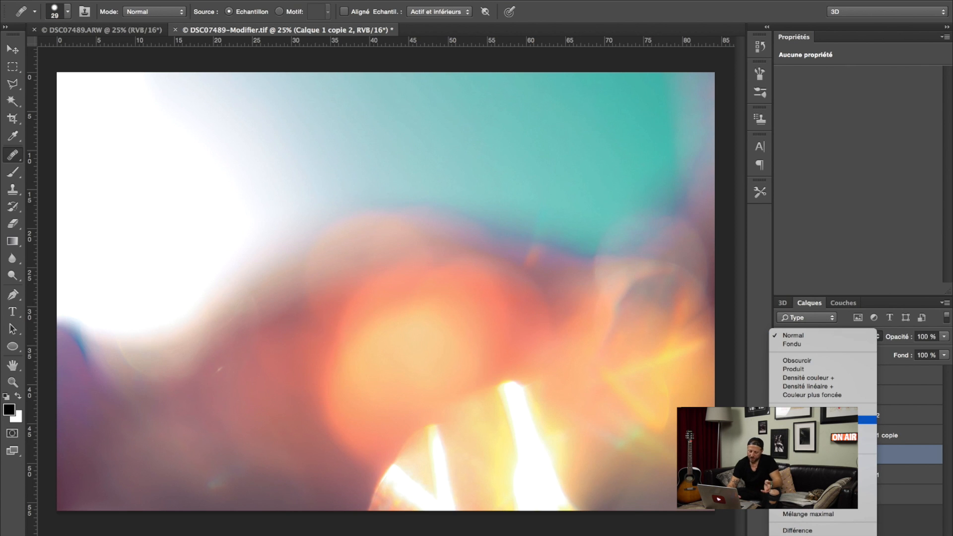
click(804, 419)
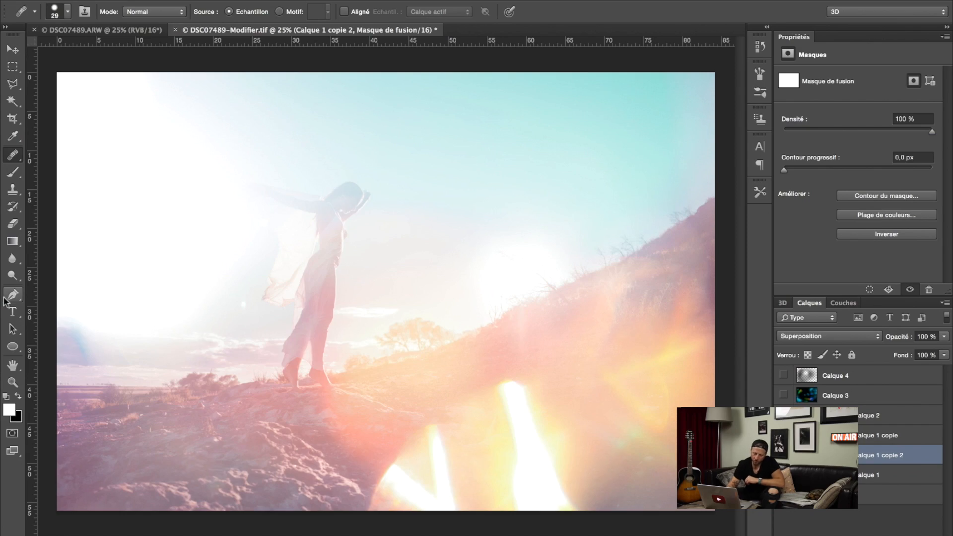
Paint the copy's layer mask black over the sky and model with a soft brush enlarged to 4362 px.
click(13, 173)
mouse_move(213, 233)
mouse_down()
mouse_move(426, 251)
mouse_move(491, 244)
mouse_up()
scroll(491, 244, down, 2)
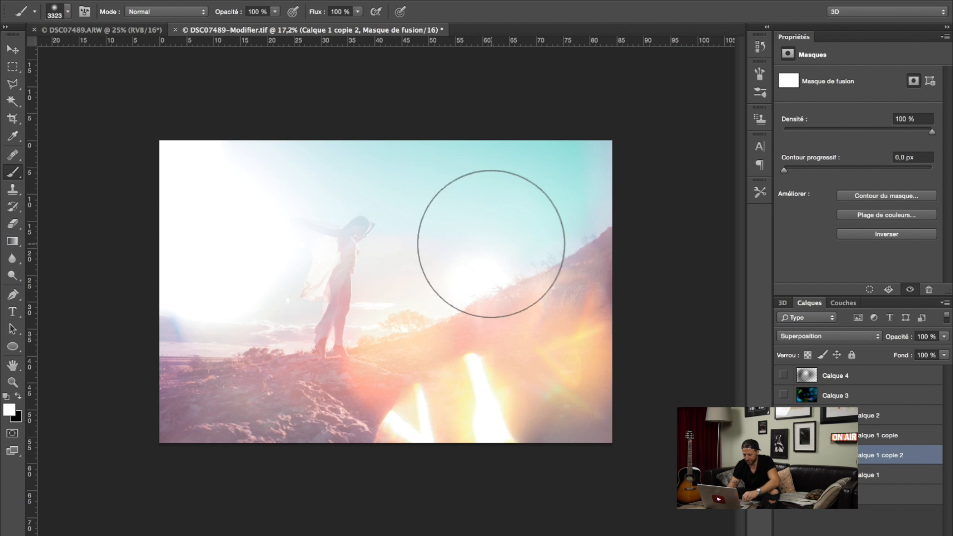
scroll(491, 244, down, 1)
scroll(365, 174, down, 1)
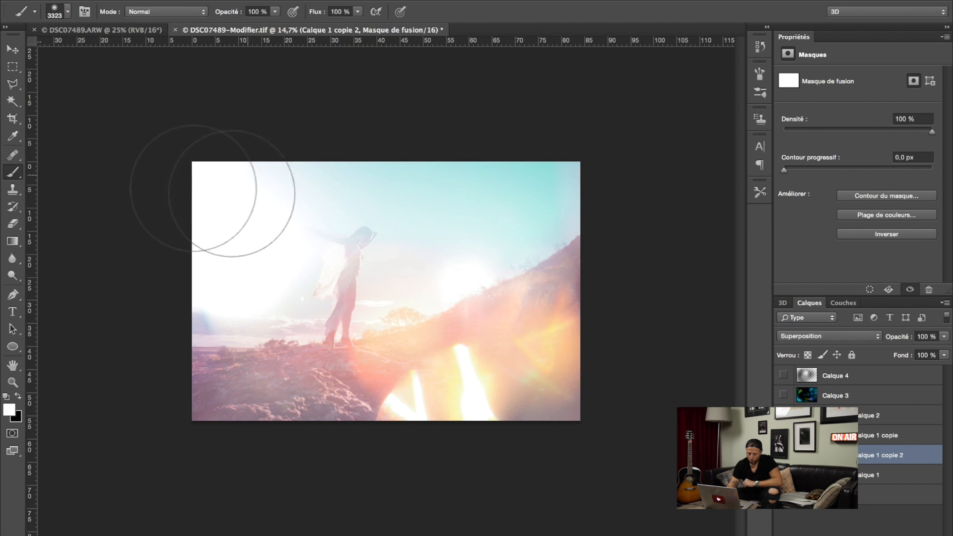
drag(217, 184, 245, 185)
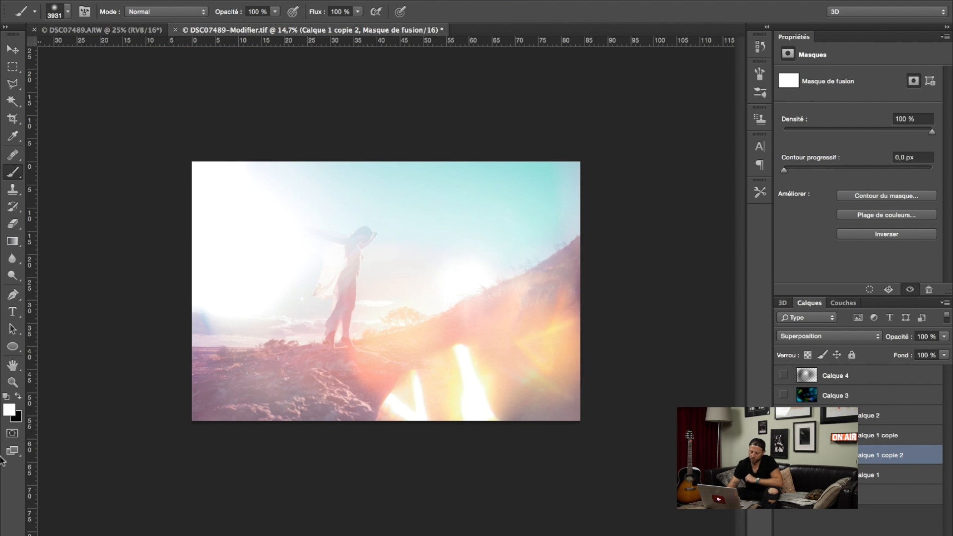
click(18, 396)
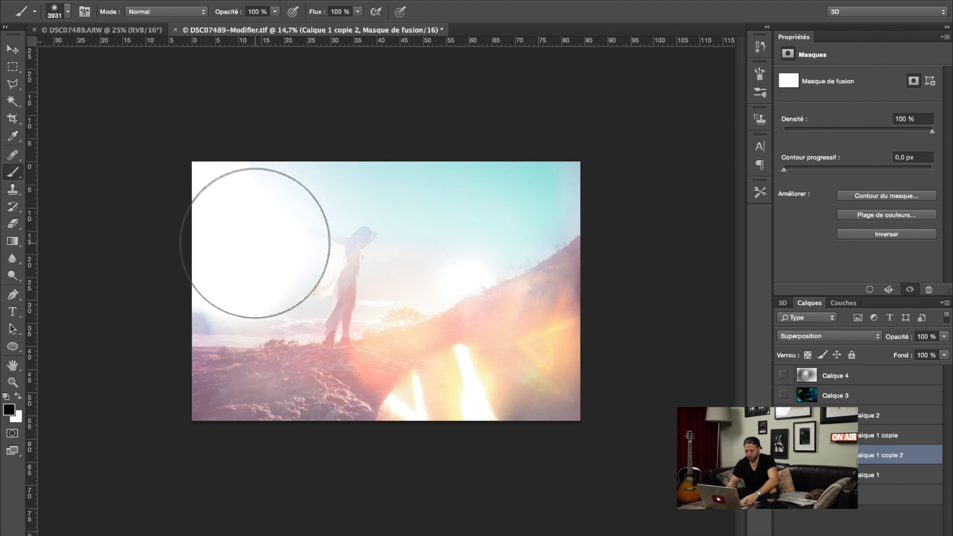
drag(255, 242, 272, 242)
mouse_move(234, 200)
mouse_down()
mouse_move(356, 196)
mouse_move(430, 168)
mouse_move(259, 195)
mouse_move(213, 167)
mouse_move(197, 196)
mouse_move(156, 210)
mouse_move(176, 216)
mouse_move(364, 137)
mouse_move(483, 131)
mouse_move(385, 180)
mouse_move(544, 129)
mouse_move(454, 168)
mouse_move(477, 137)
mouse_move(397, 190)
mouse_move(420, 181)
mouse_move(195, 225)
mouse_move(329, 73)
mouse_move(477, 99)
mouse_up()
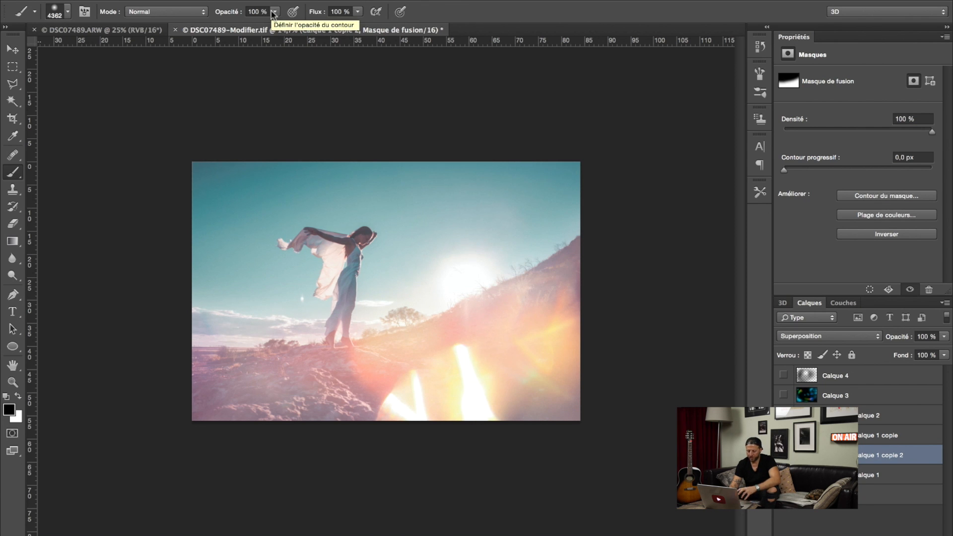
Set the brush opacity to 37 % and soften the mask around the model's legs and the horizon behind her.
drag(274, 13, 236, 33)
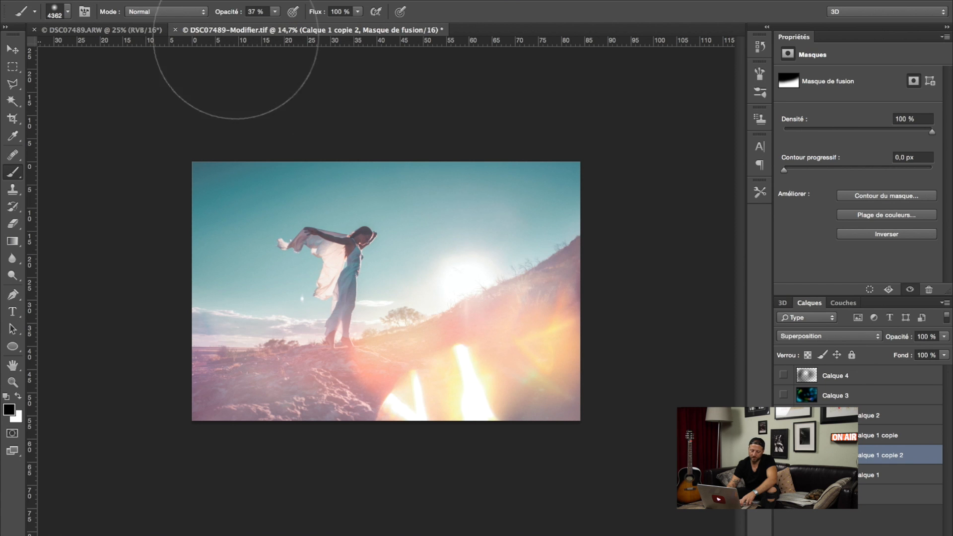
mouse_move(317, 259)
mouse_down()
mouse_move(275, 281)
mouse_move(209, 275)
mouse_up()
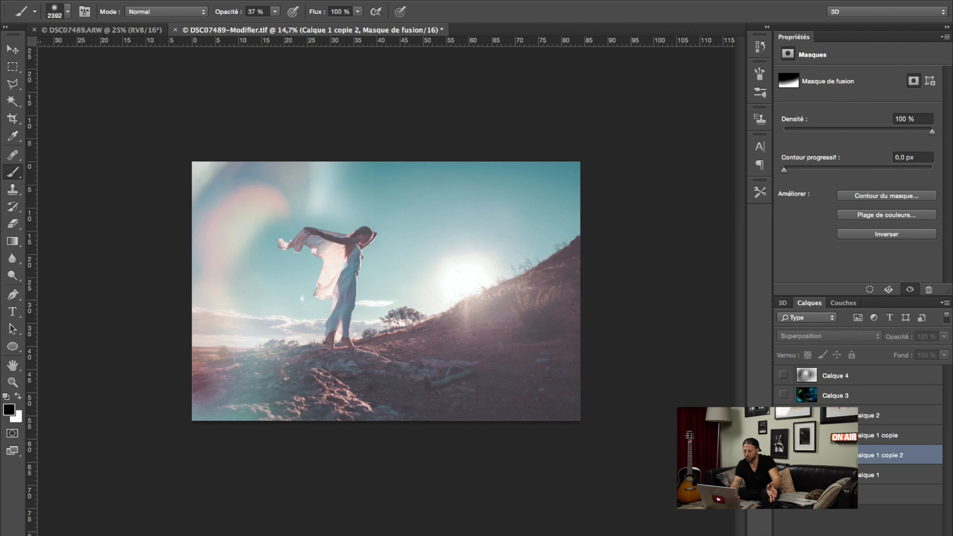
Show Calque 1 copie 2 and set its layer opacity to 75 %.
click(783, 455)
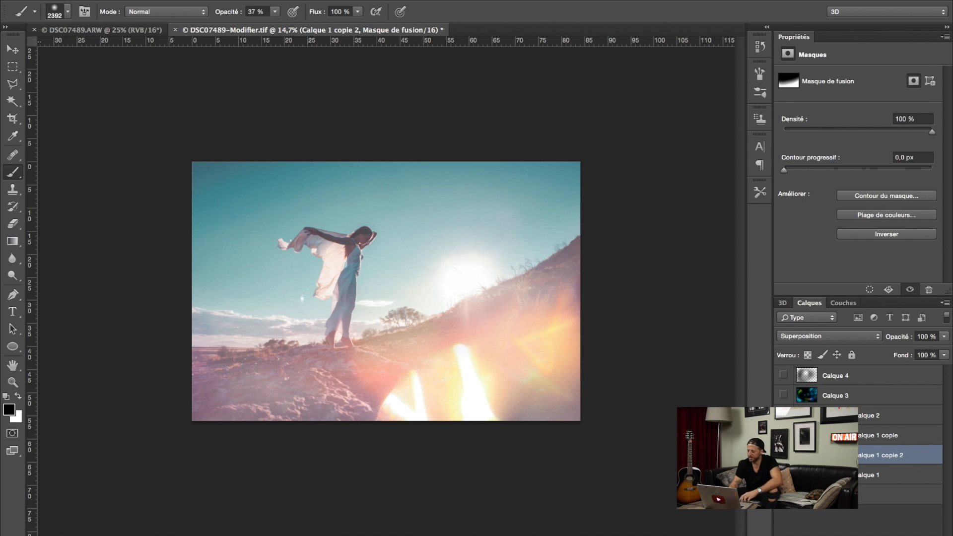
click(806, 455)
drag(897, 338, 881, 340)
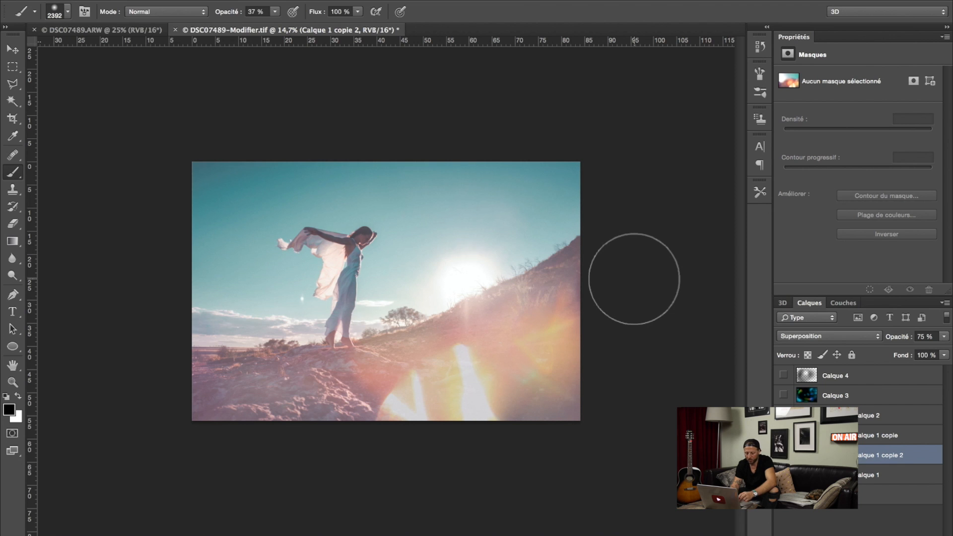
Switch to Lightroom, reset DSC07489.ARW / Copie 2 to its original settings and compare it with the graded and retouched versions.
click(110, 0)
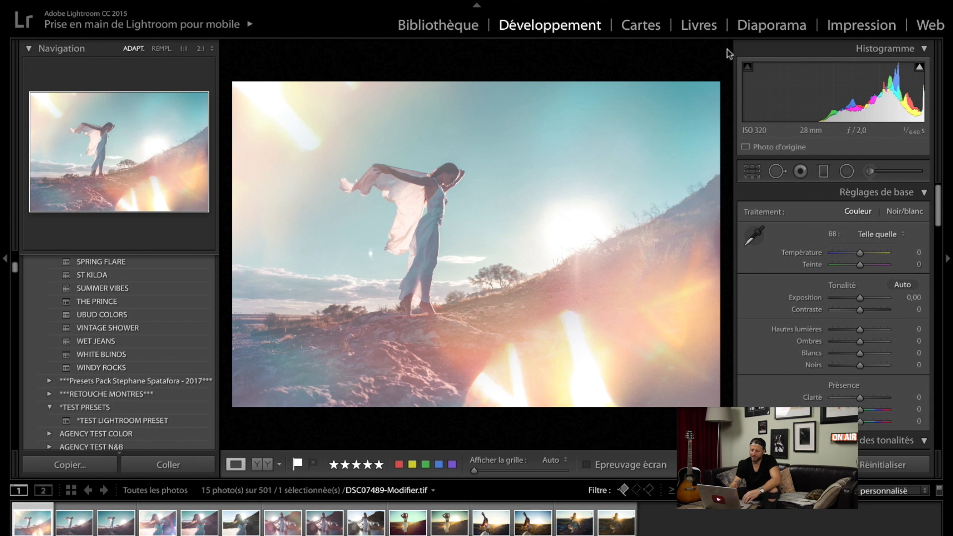
click(124, 521)
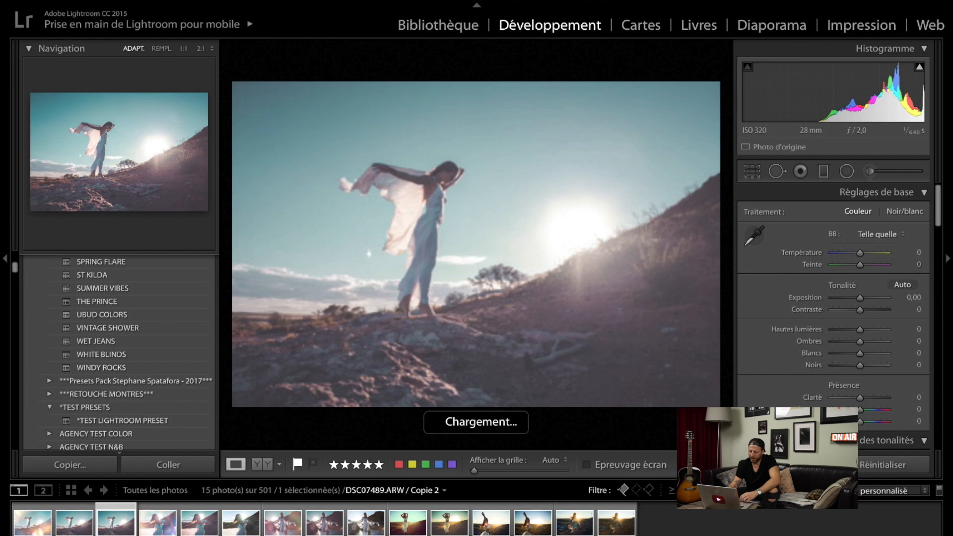
click(874, 464)
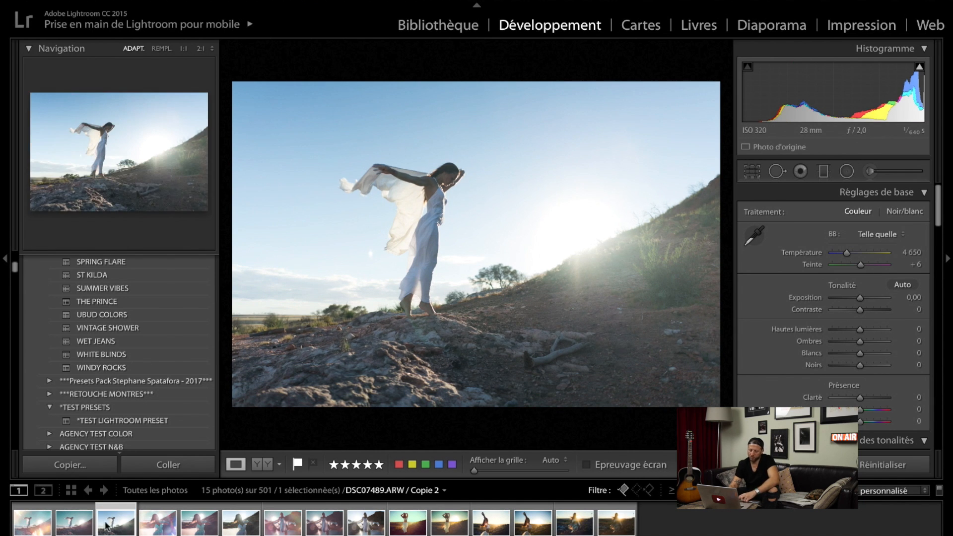
click(77, 527)
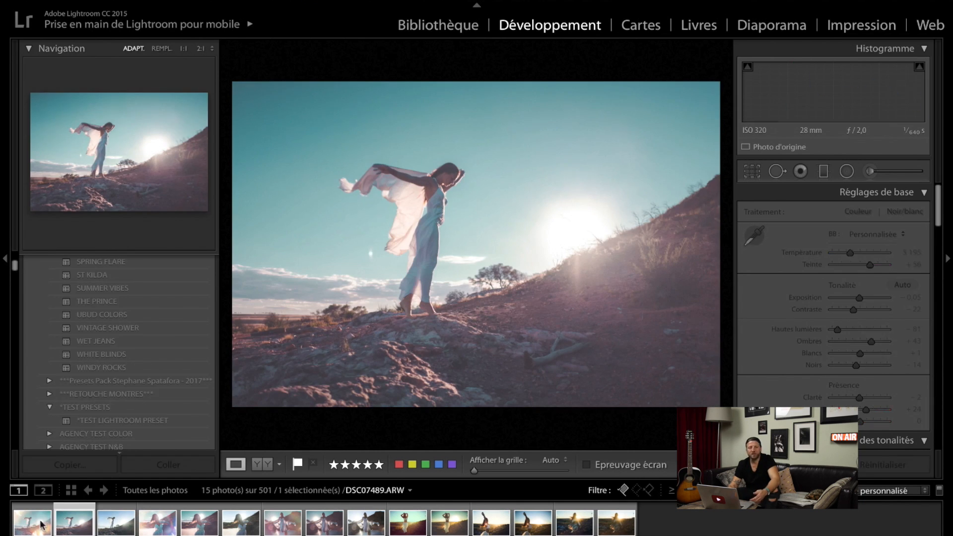
click(43, 523)
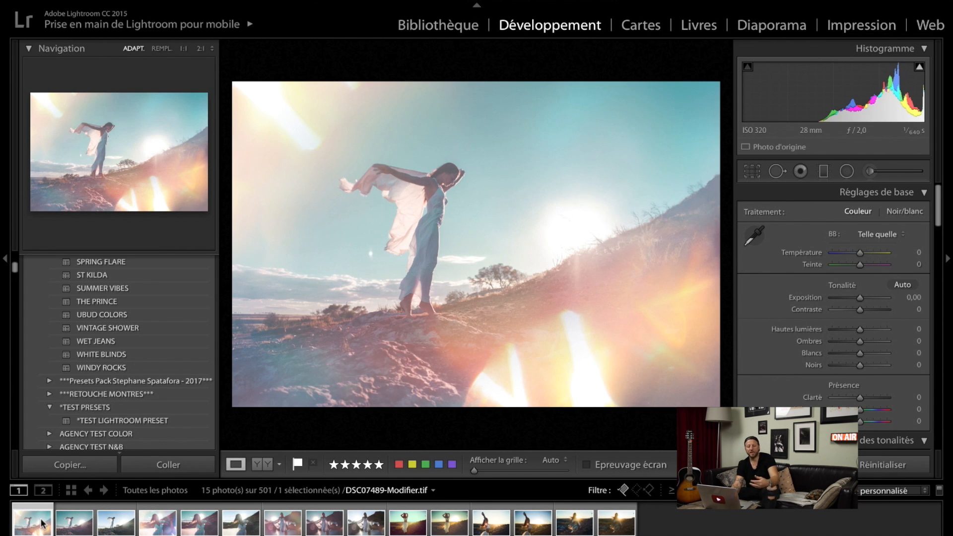
Reset DSC07503.ARW / Copie 1 to its original settings and compare it with the neighbouring graded versions.
click(872, 466)
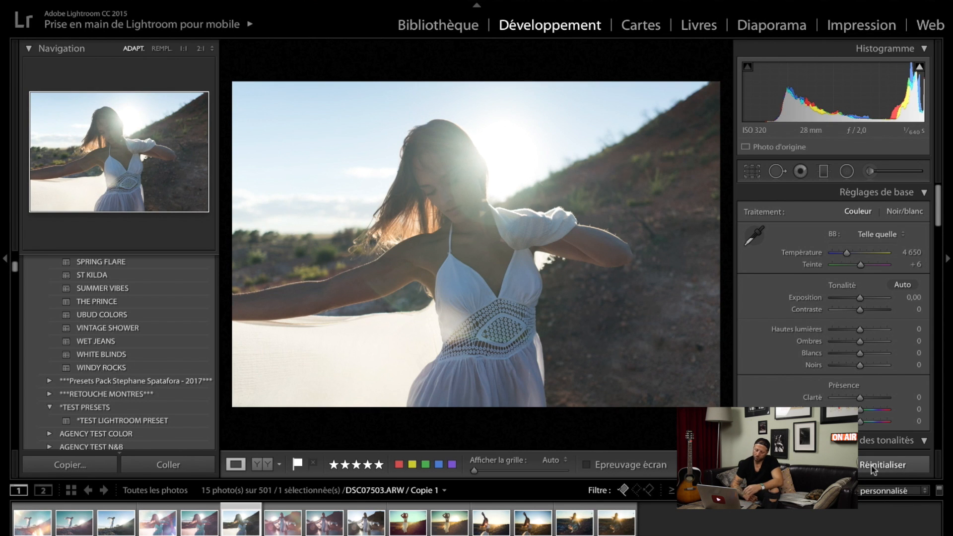
key(Left)
key(Left)
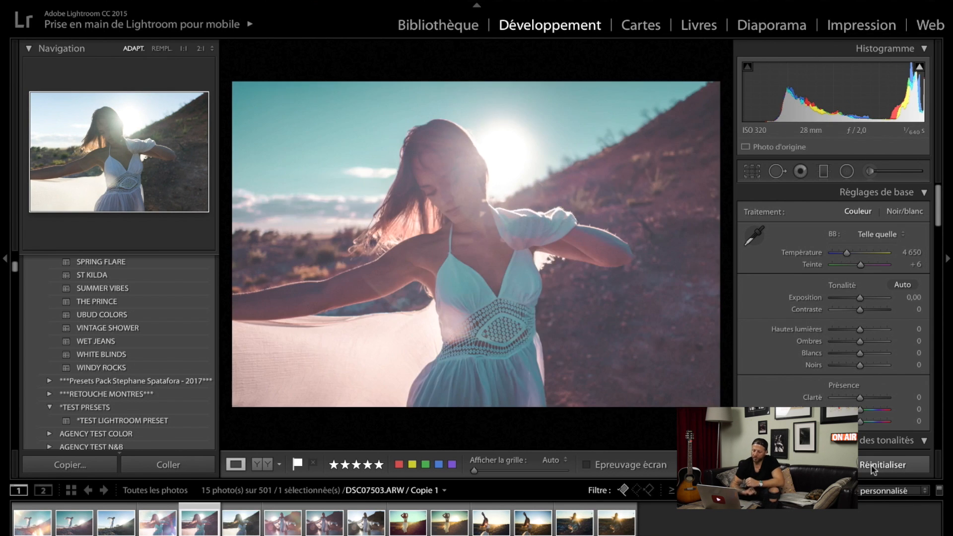
key(Right)
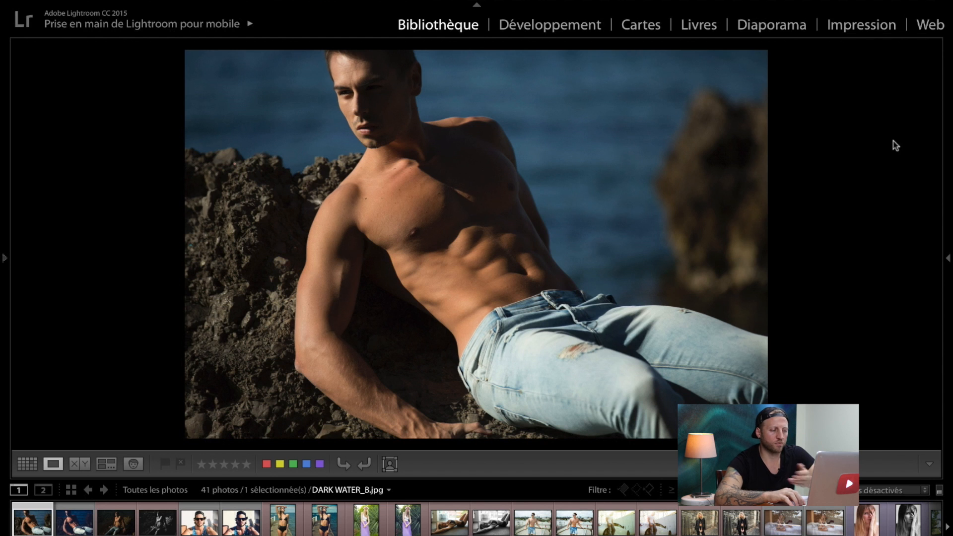
Browse to the black-and-white photo APOLLON_A.jpg, open it for development and hide the navigation and presets area.
key(Right)
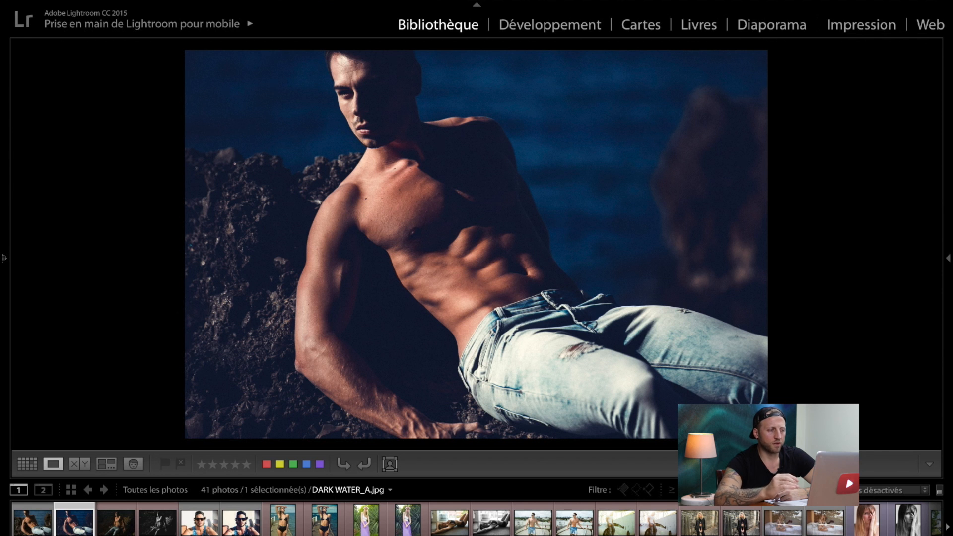
key(Right)
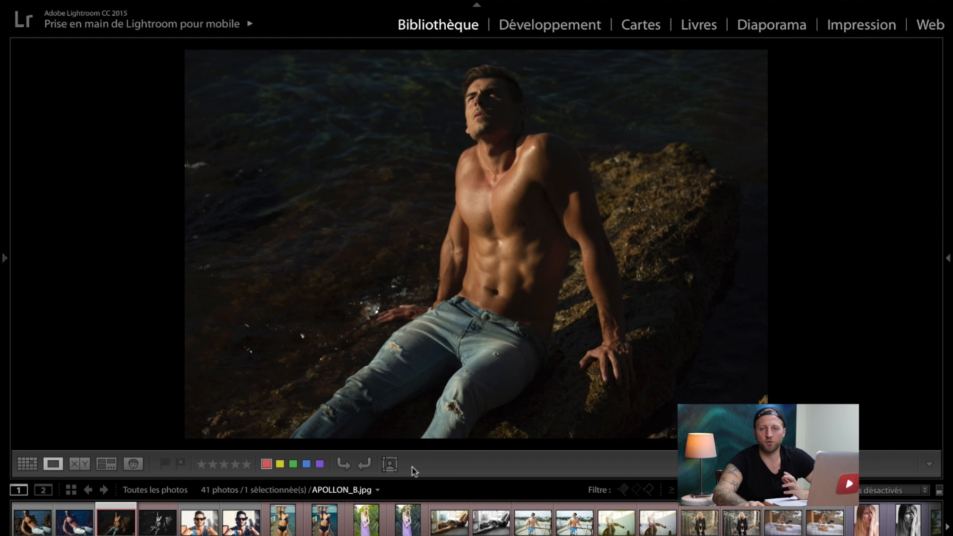
click(158, 524)
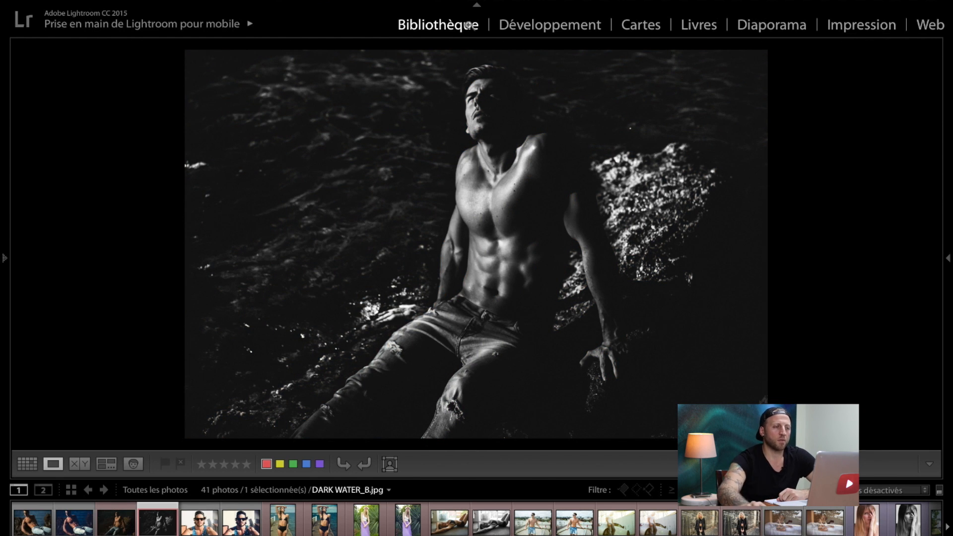
click(573, 29)
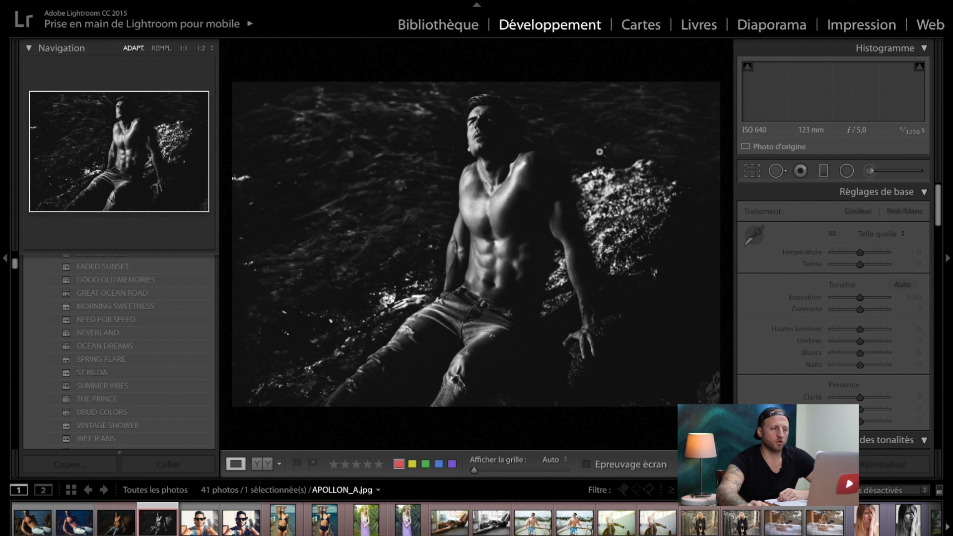
click(6, 259)
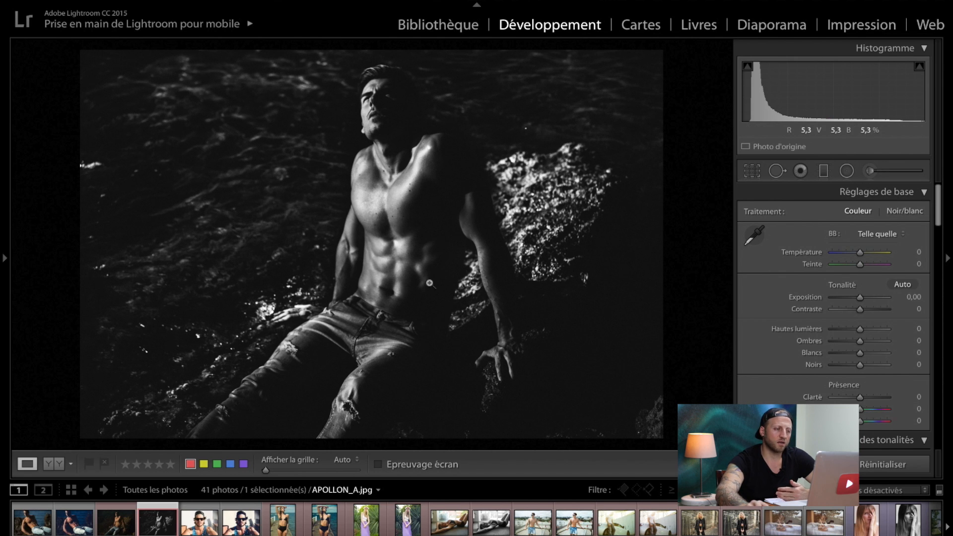
Activate the adjustment brush on APOLLON_A.jpg with an exposure of 0,51.
click(870, 171)
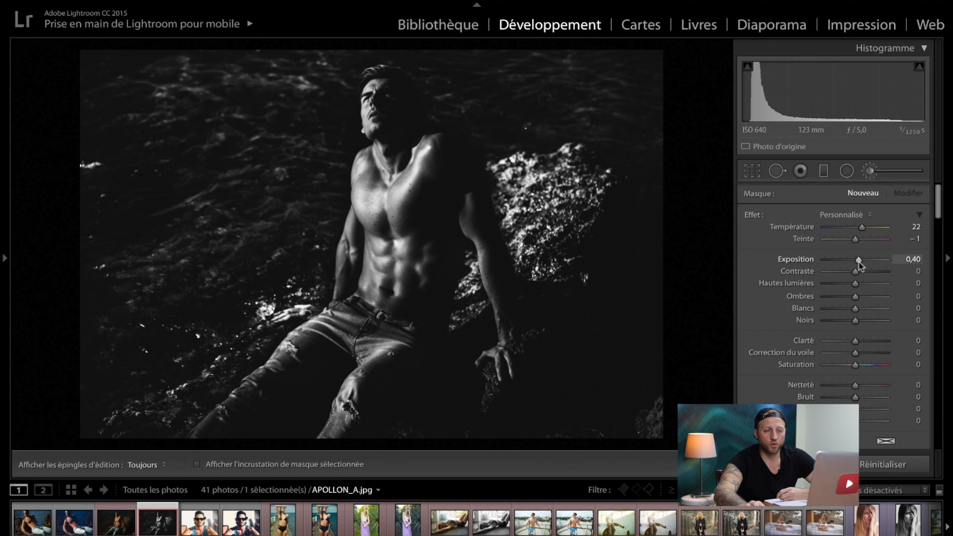
drag(860, 264, 862, 264)
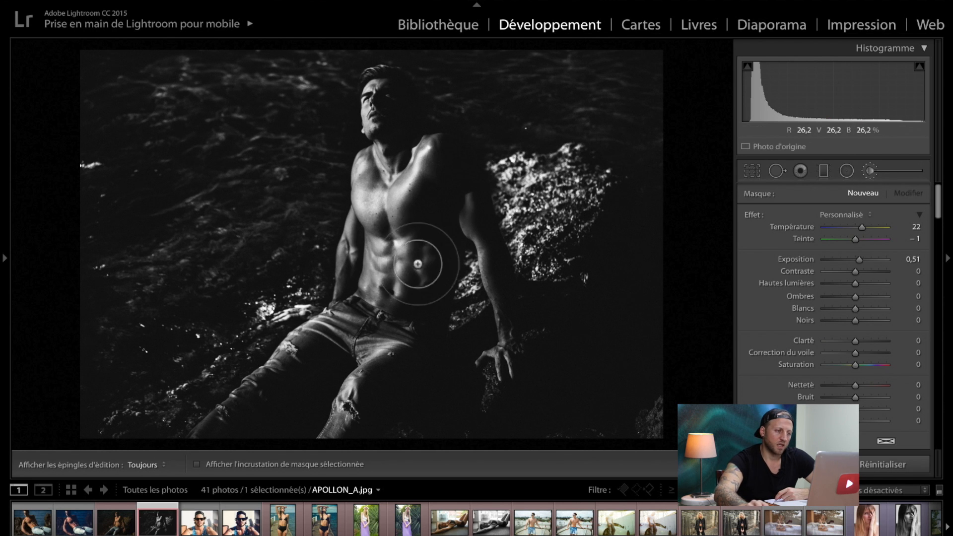
Try brightening the shaded side of the torso with a brush stroke at temperature 0 and exposure 0,89, and delete its pin.
mouse_move(427, 217)
mouse_down()
mouse_move(427, 260)
mouse_move(406, 311)
mouse_move(426, 230)
mouse_move(430, 255)
mouse_up()
double_click(797, 229)
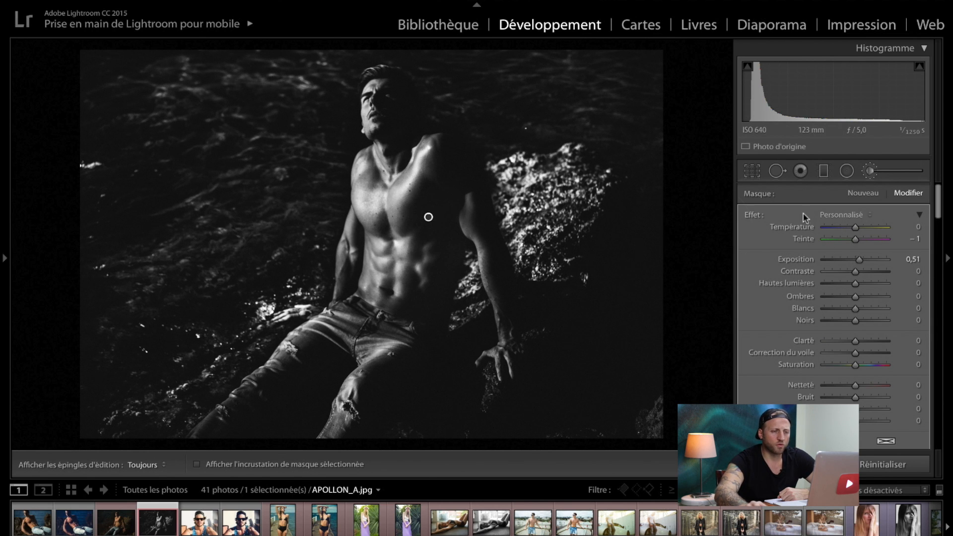
mouse_move(860, 260)
mouse_down()
mouse_move(851, 261)
mouse_move(862, 260)
mouse_up()
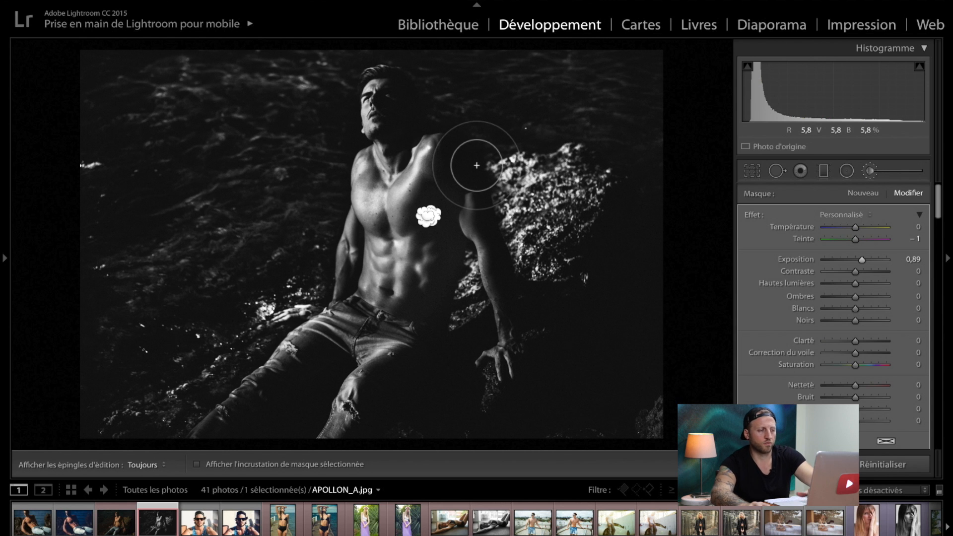
key(Delete)
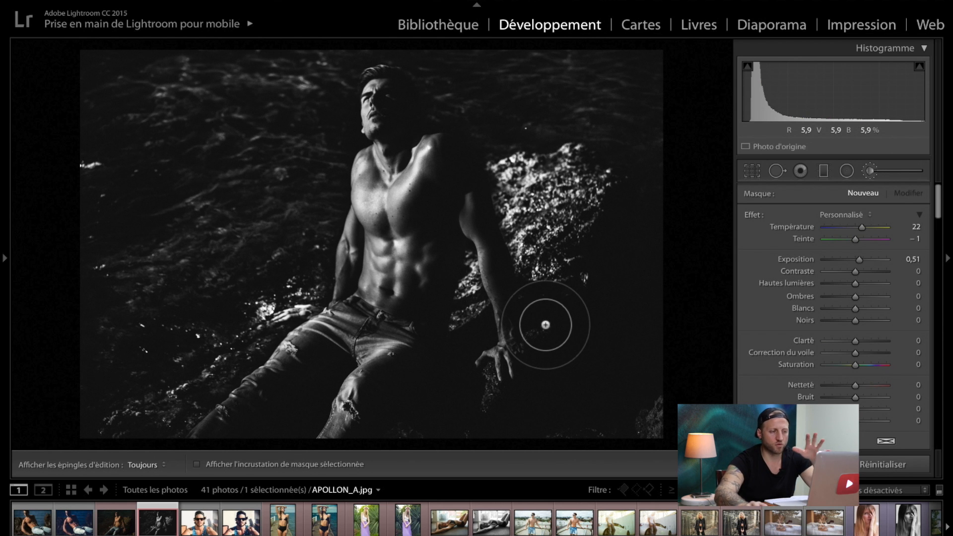